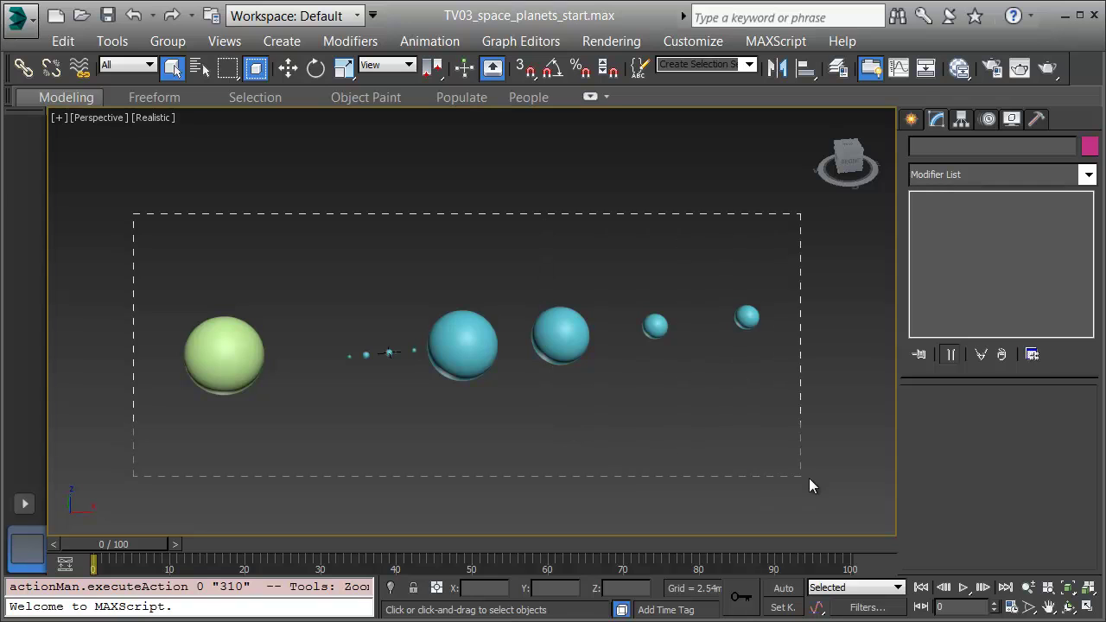
Select the Sun and all the planets together and move them away from the scene origin
{"action": "left_click_drag", "start_coordinate": [810, 481], "coordinate": [810, 481]}
{"action": "key", "text": "w"}
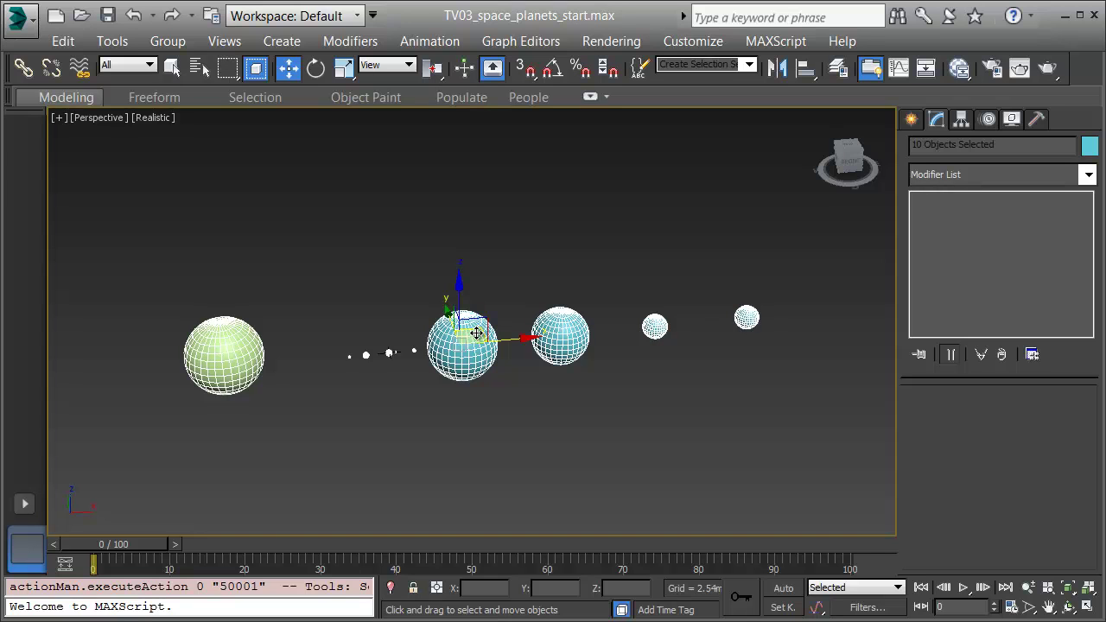
{"action": "left_click_drag", "start_coordinate": [476, 333], "coordinate": [610, 249]}
{"action": "left_click", "coordinate": [459, 353]}
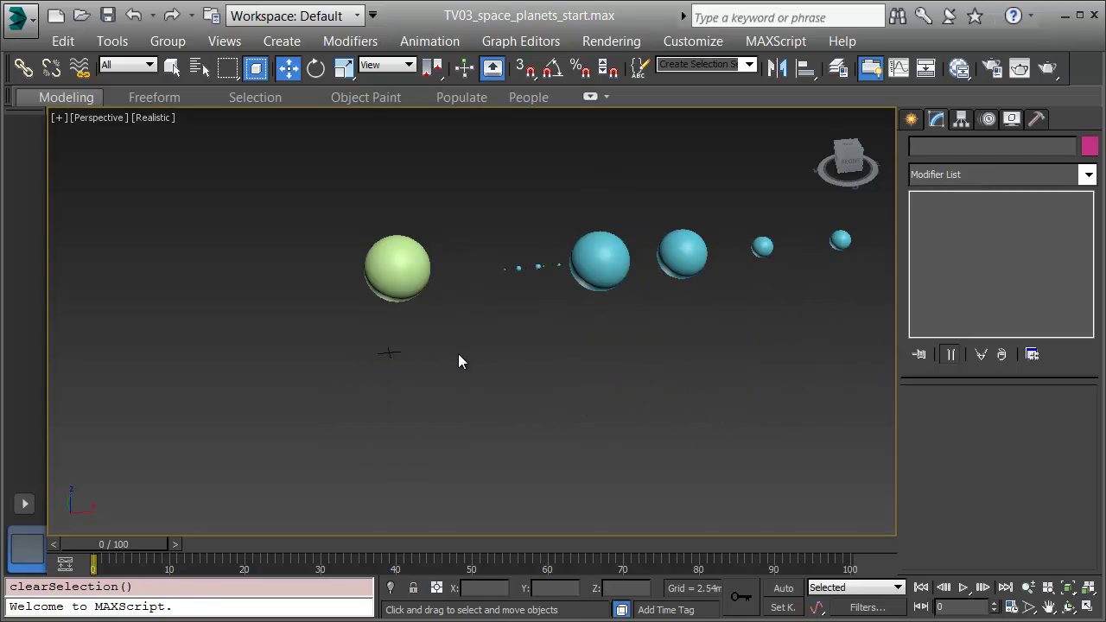
Place the Sun sphere at the scene origin by setting its X and Y positions to 0
{"action": "left_click", "coordinate": [392, 271]}
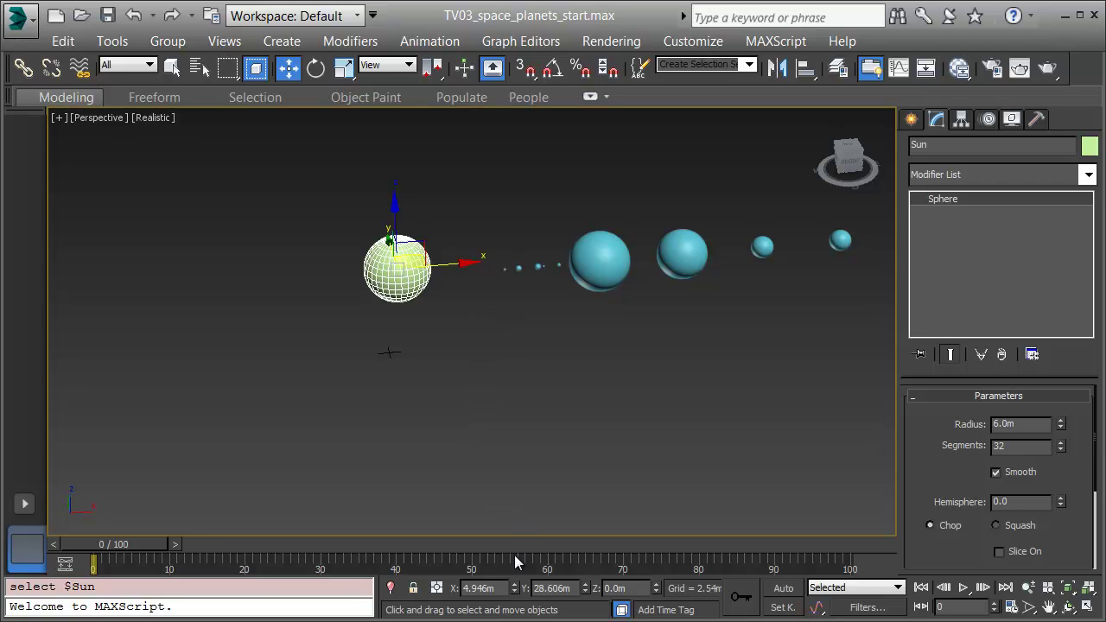
{"action": "right_click", "coordinate": [515, 588]}
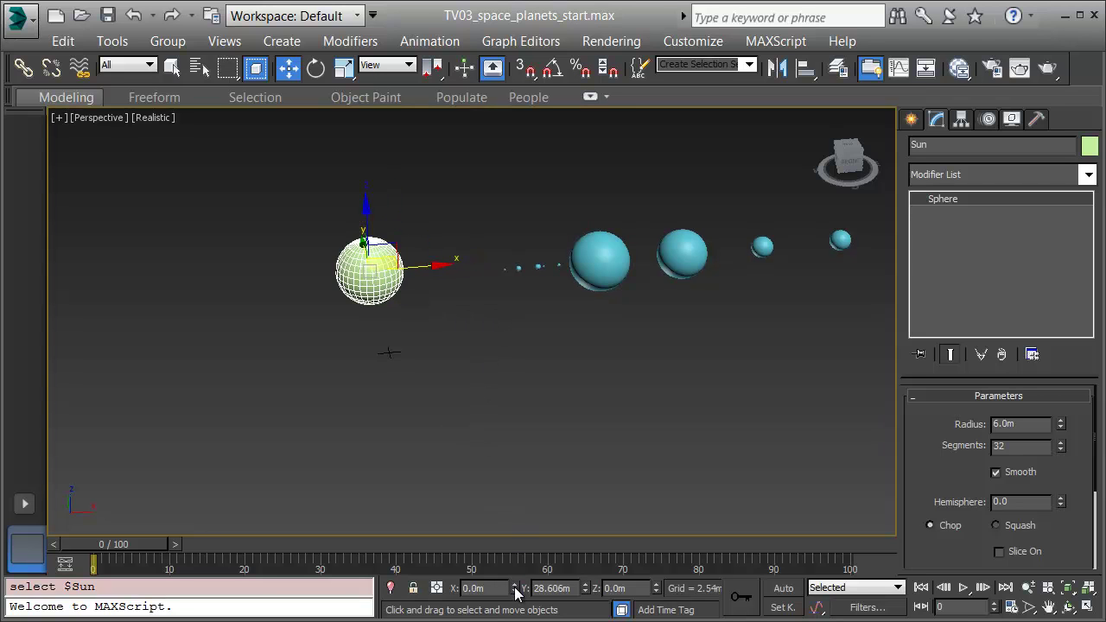
{"action": "right_click", "coordinate": [587, 588]}
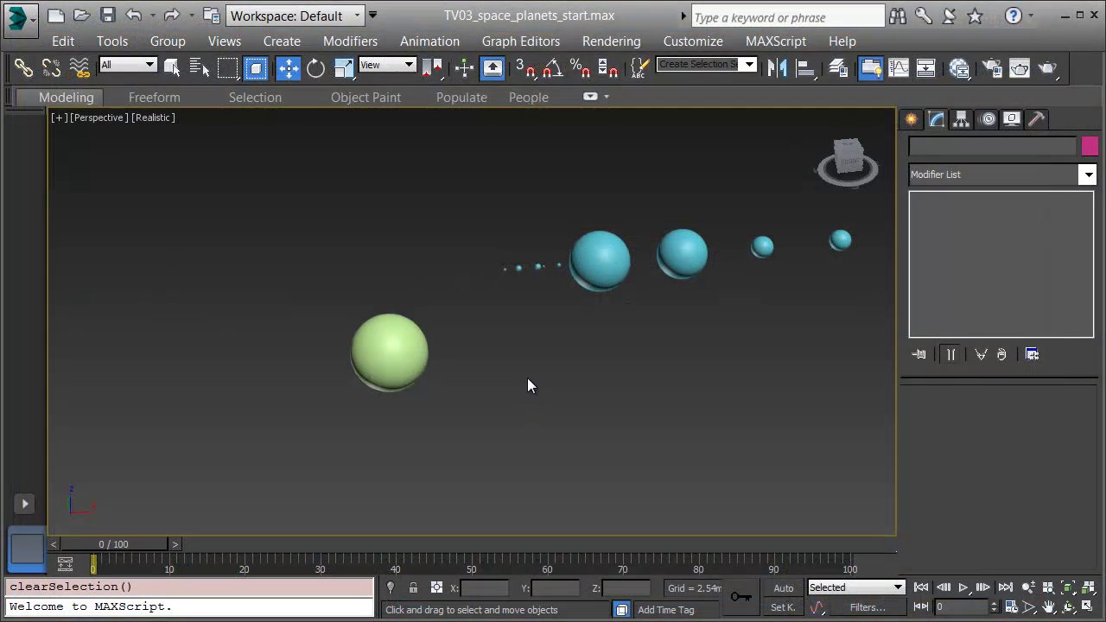
{"action": "right_click", "coordinate": [525, 366]}
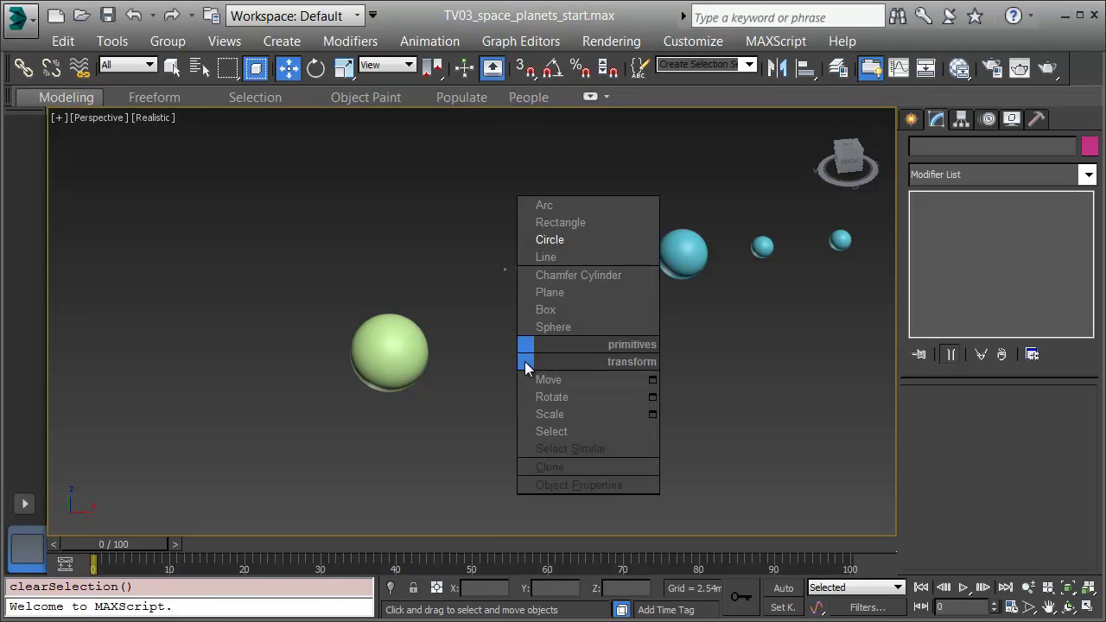
{"action": "left_click", "coordinate": [653, 239]}
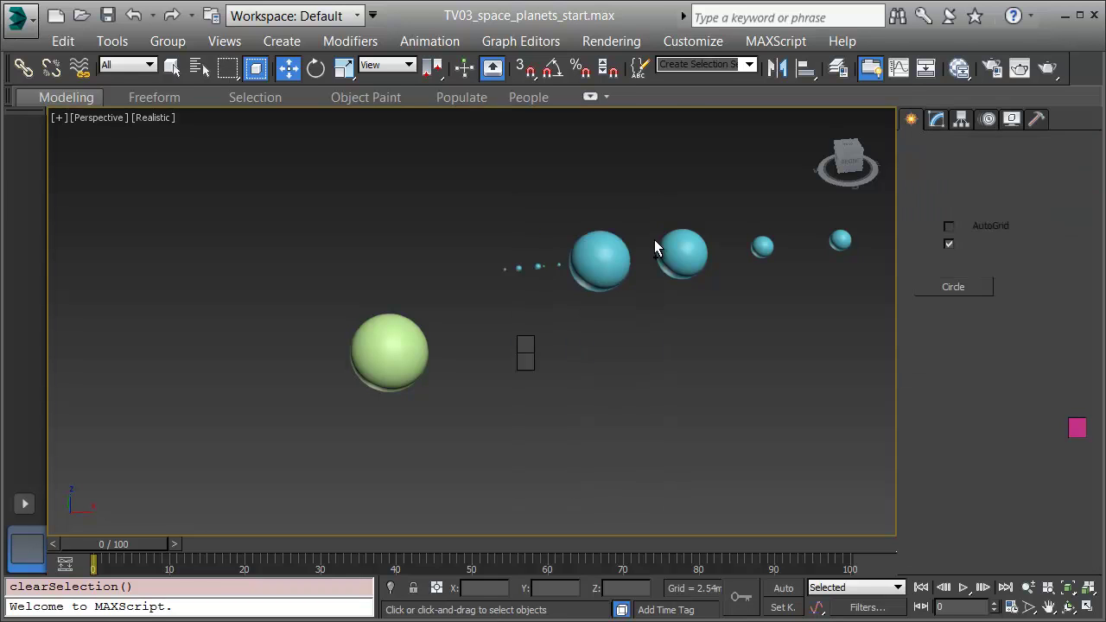
{"action": "left_click", "coordinate": [708, 41]}
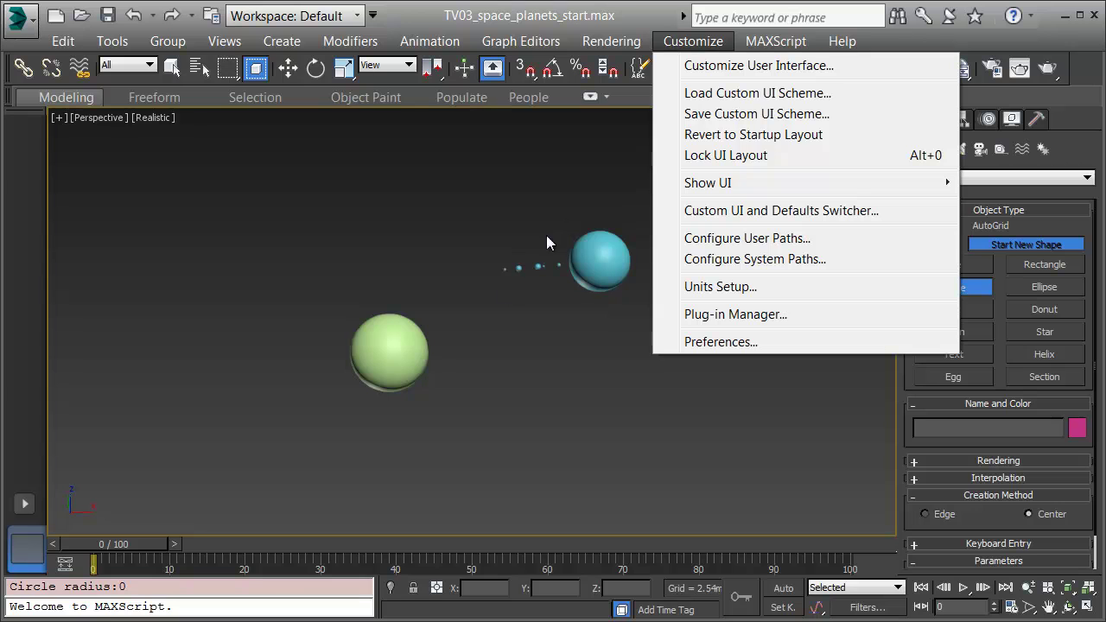
{"action": "right_click", "coordinate": [468, 332]}
Draw a circle spline with a radius of about 26 m around the Sun, starting from its center
{"action": "right_click", "coordinate": [469, 332]}
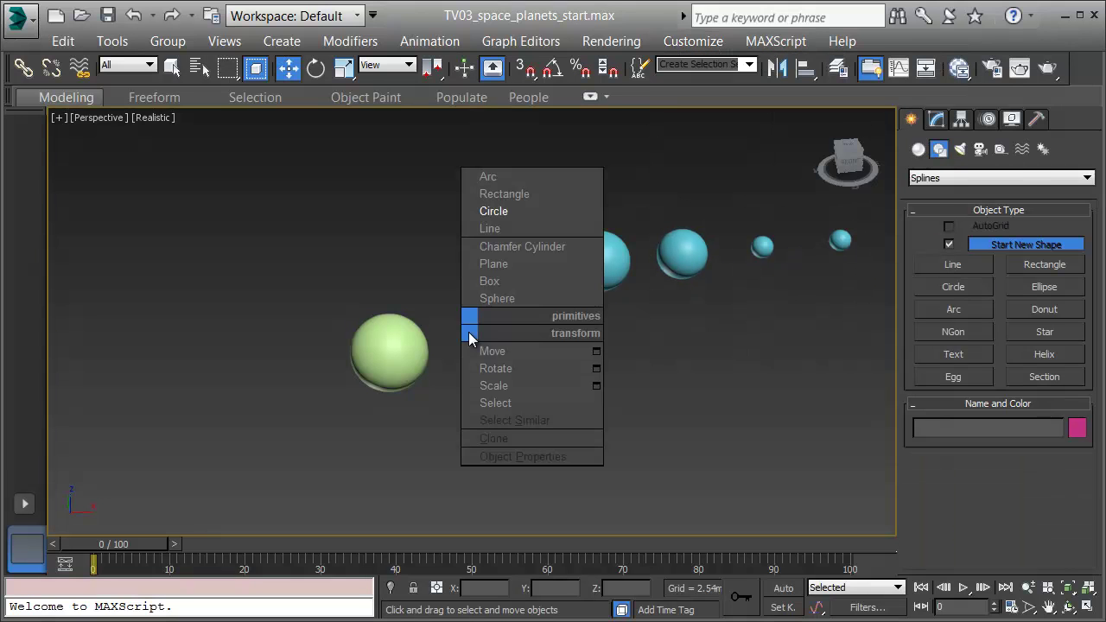
{"action": "left_click", "coordinate": [556, 214]}
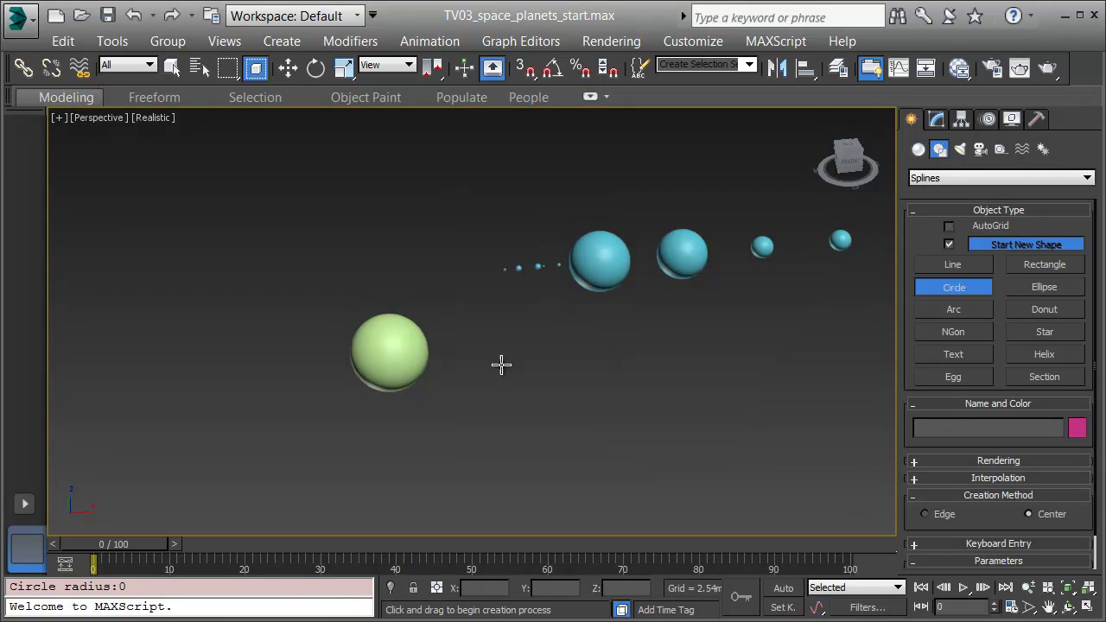
{"action": "left_click_drag", "start_coordinate": [393, 361], "coordinate": [548, 406]}
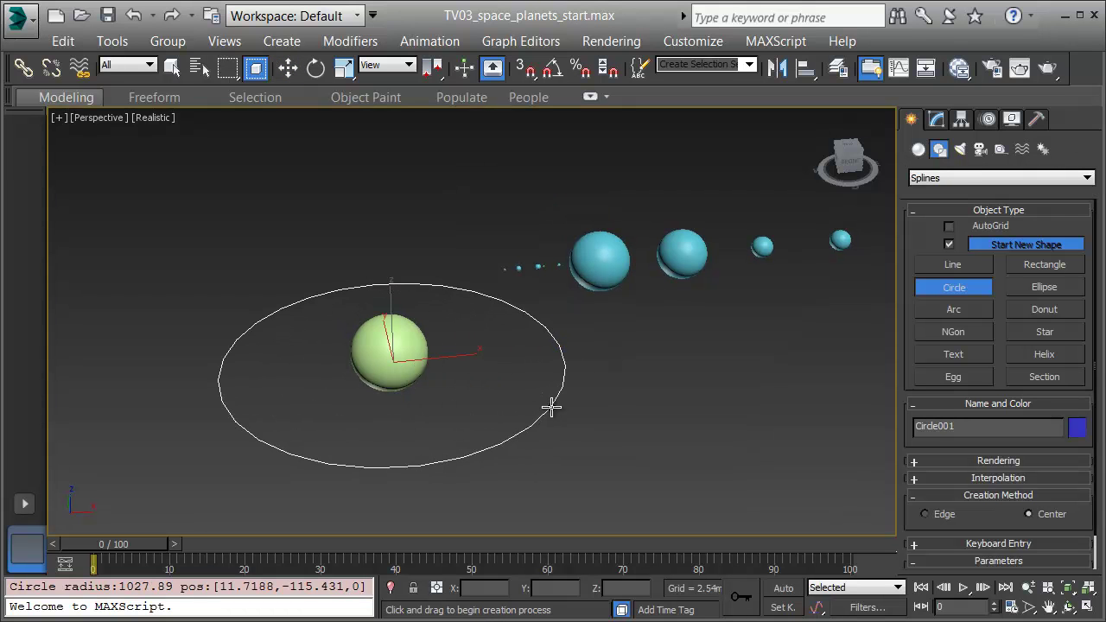
{"action": "key", "text": "w"}
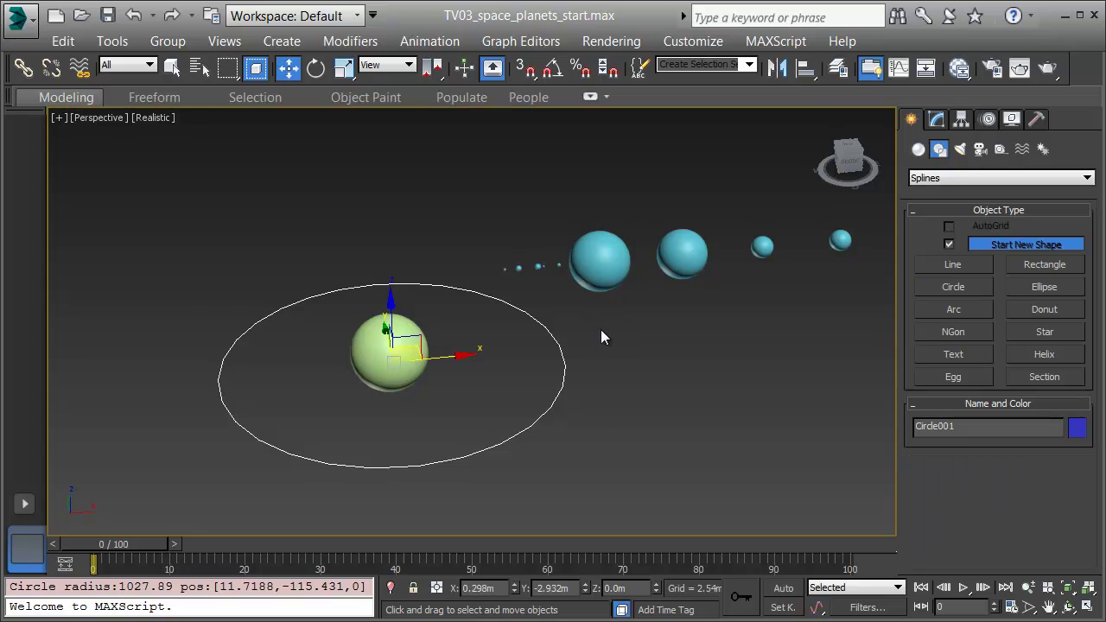
Set the radius of the circle around the Sun to 10 m
{"action": "left_click", "coordinate": [936, 118]}
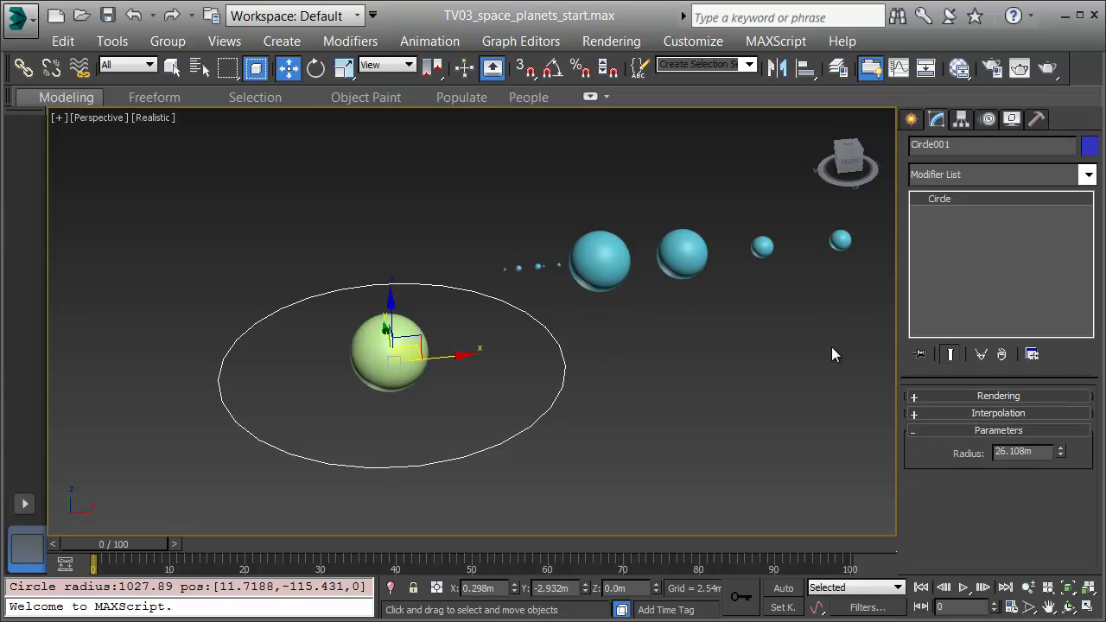
{"action": "left_click", "coordinate": [1039, 452]}
{"action": "type", "text": "10"}
{"action": "key", "text": "Return"}
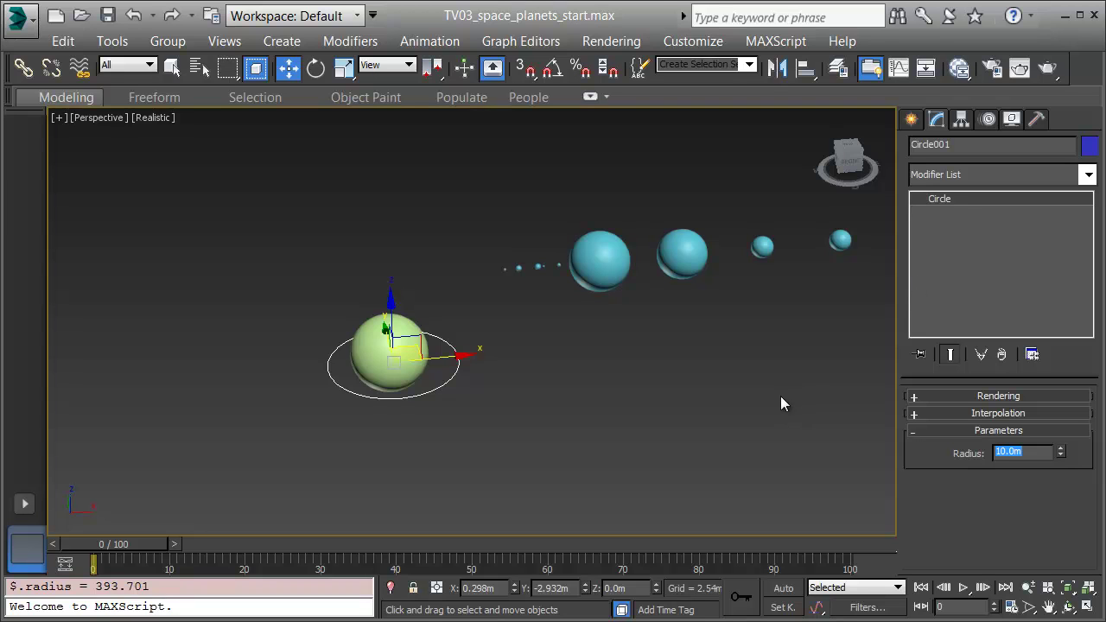
{"action": "left_click", "coordinate": [477, 439]}
Set the Sun sphere's radius to 3 m
{"action": "left_click", "coordinate": [411, 369]}
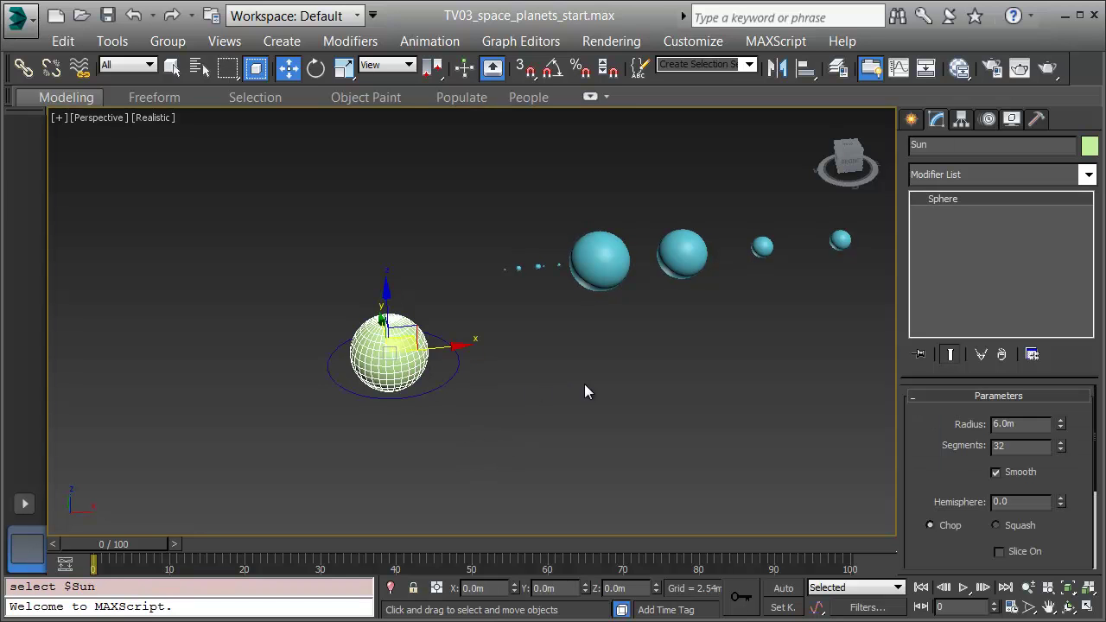
{"action": "double_click", "coordinate": [1011, 424]}
{"action": "type", "text": "3"}
{"action": "key", "text": "Return"}
Align the circle center to center with the Sun in X, Y and Z position, and rename it Earth orbit
{"action": "scroll", "coordinate": [470, 284], "scroll_direction": "up", "scroll_amount": 5}
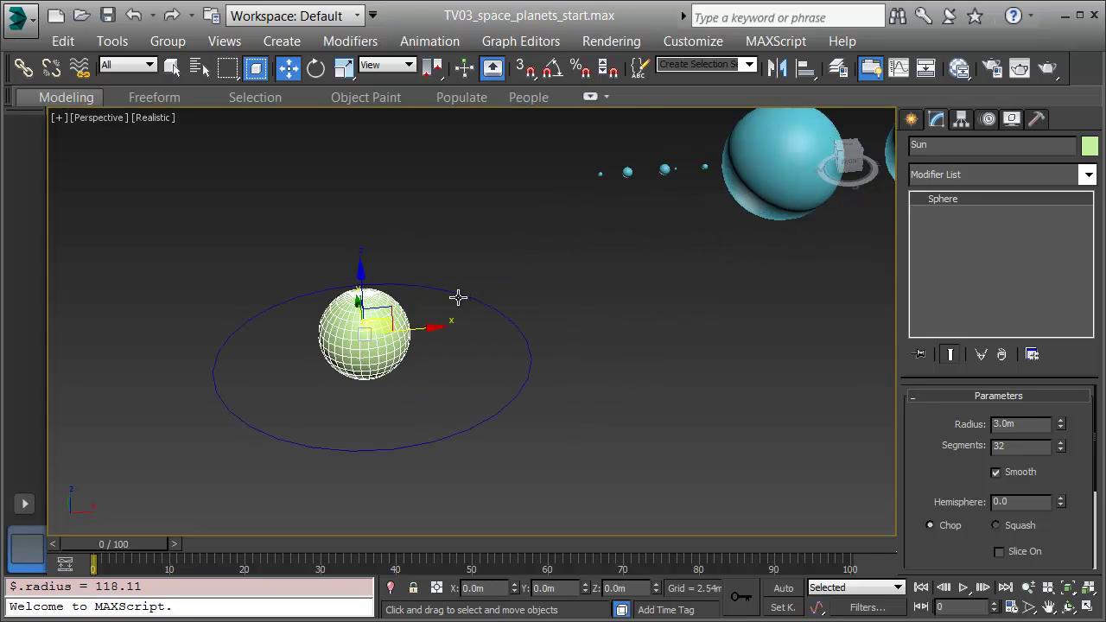
{"action": "middle_click_drag", "start_coordinate": [610, 384], "coordinate": [610, 348]}
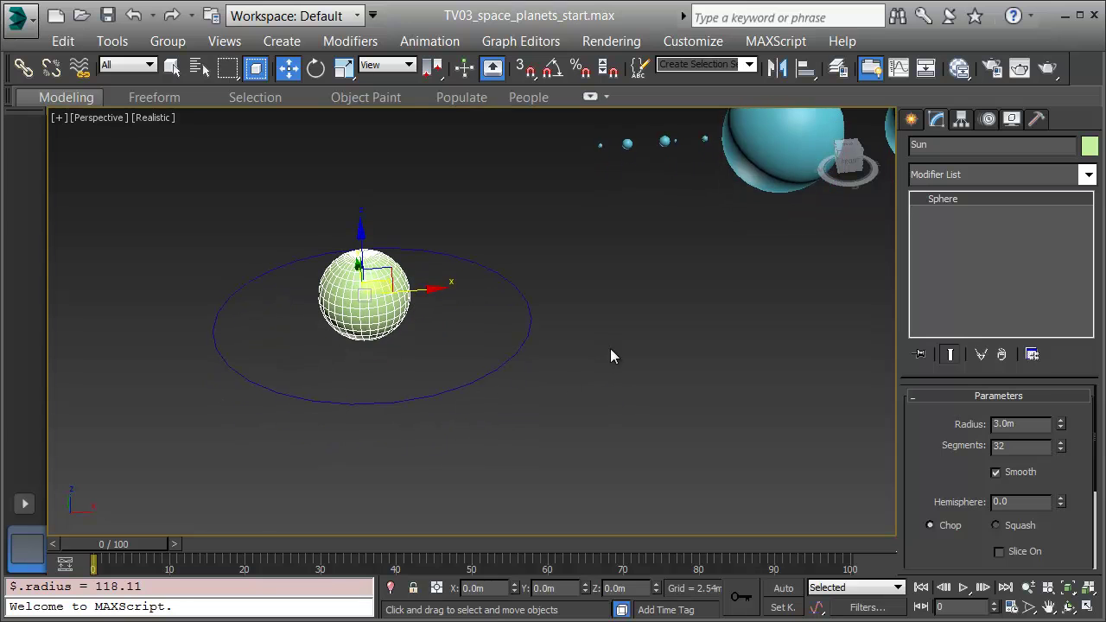
{"action": "left_click", "coordinate": [477, 380]}
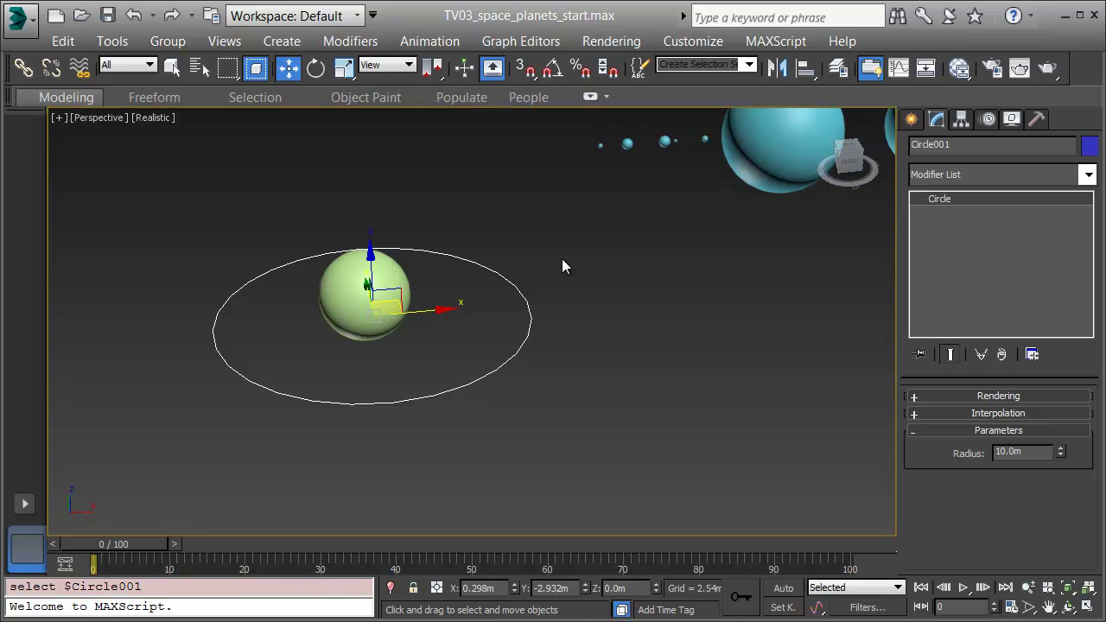
{"action": "left_click", "coordinate": [802, 73]}
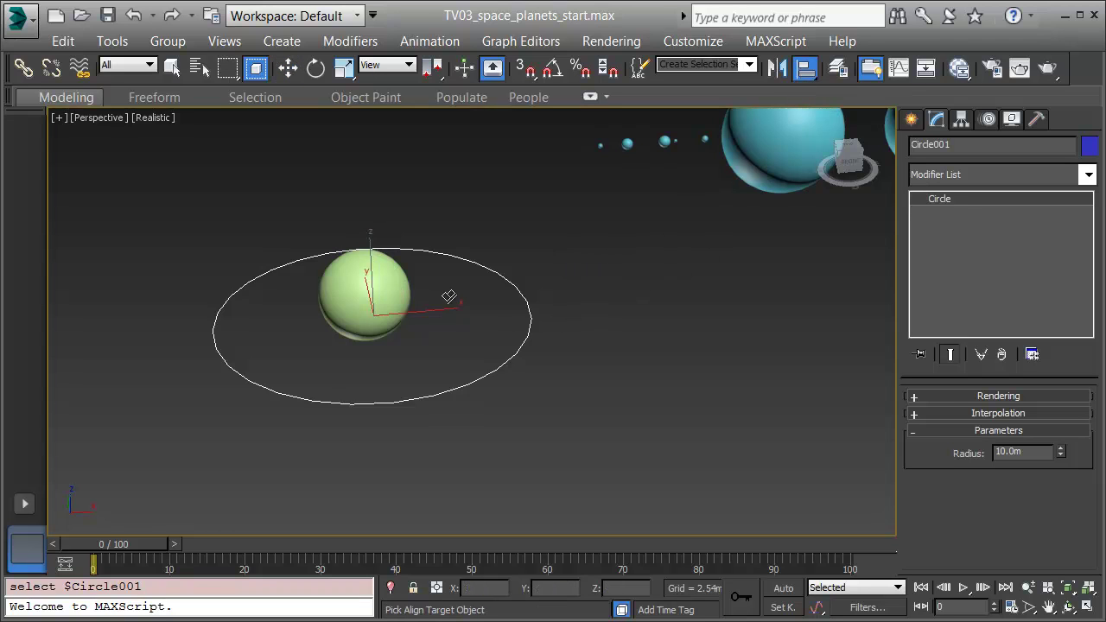
{"action": "left_click", "coordinate": [412, 294]}
{"action": "left_click_drag", "start_coordinate": [473, 156], "coordinate": [573, 121]}
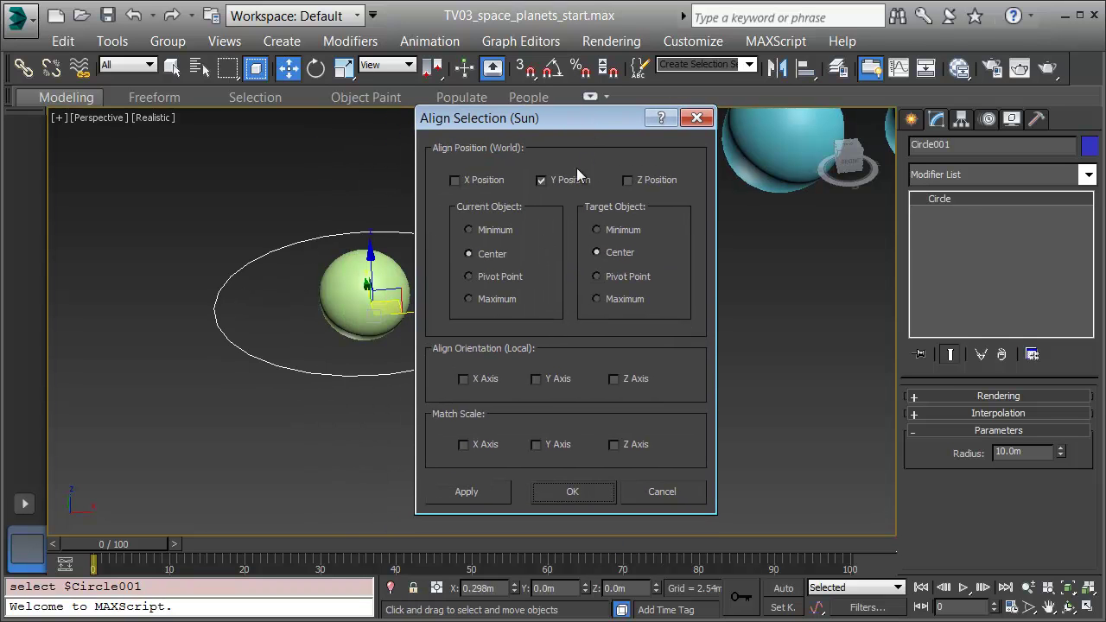
{"action": "left_click", "coordinate": [474, 180]}
{"action": "left_click", "coordinate": [629, 180]}
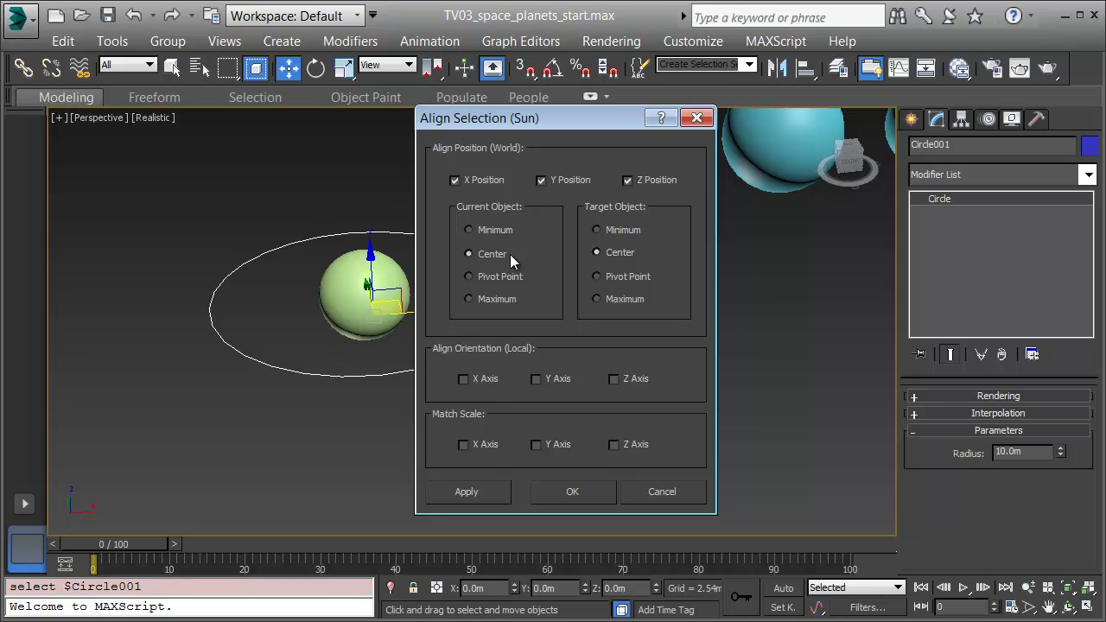
{"action": "left_click", "coordinate": [590, 493]}
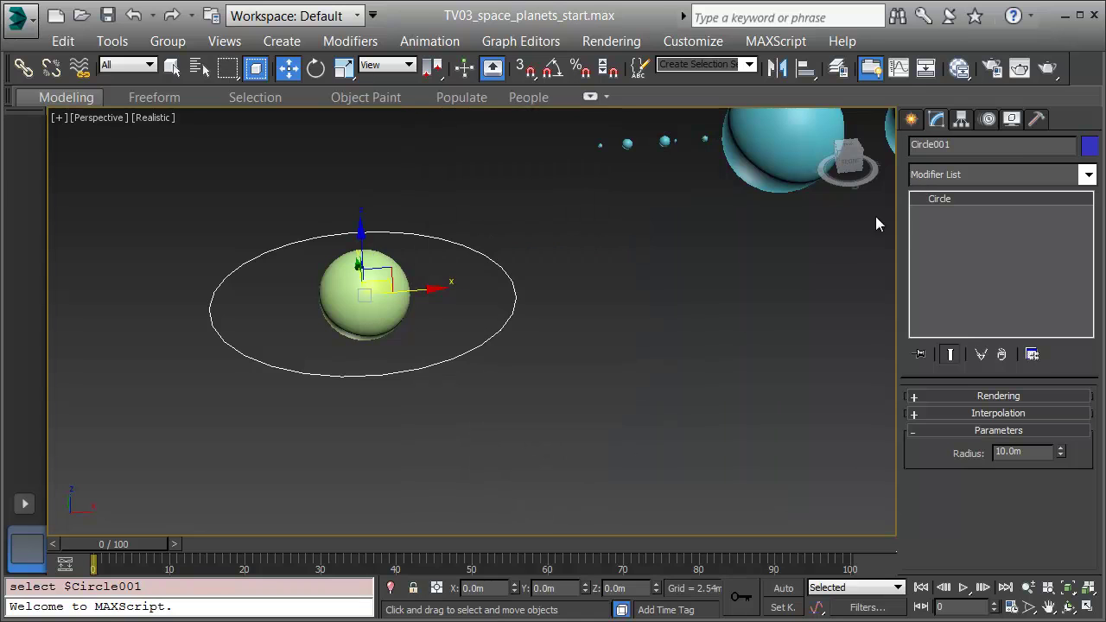
{"action": "left_click_drag", "start_coordinate": [951, 145], "coordinate": [882, 144]}
{"action": "type", "text": "Earth orbit"}
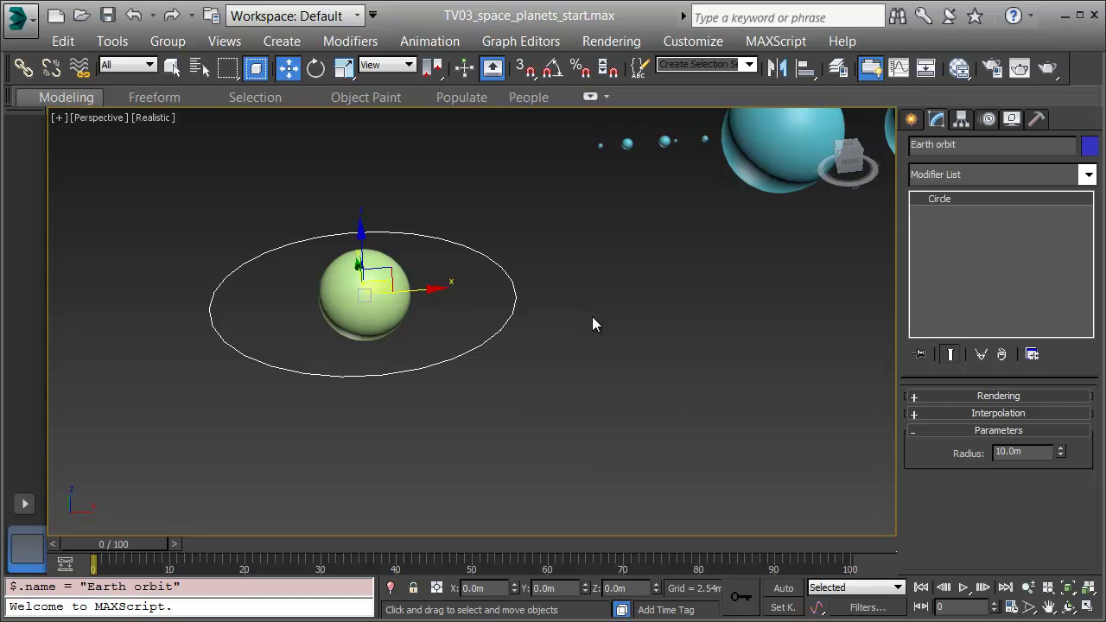
Clone the Earth orbit as an independent copy named Mars orbit and set its radius to 15 m
{"action": "key", "text": "ctrl+v"}
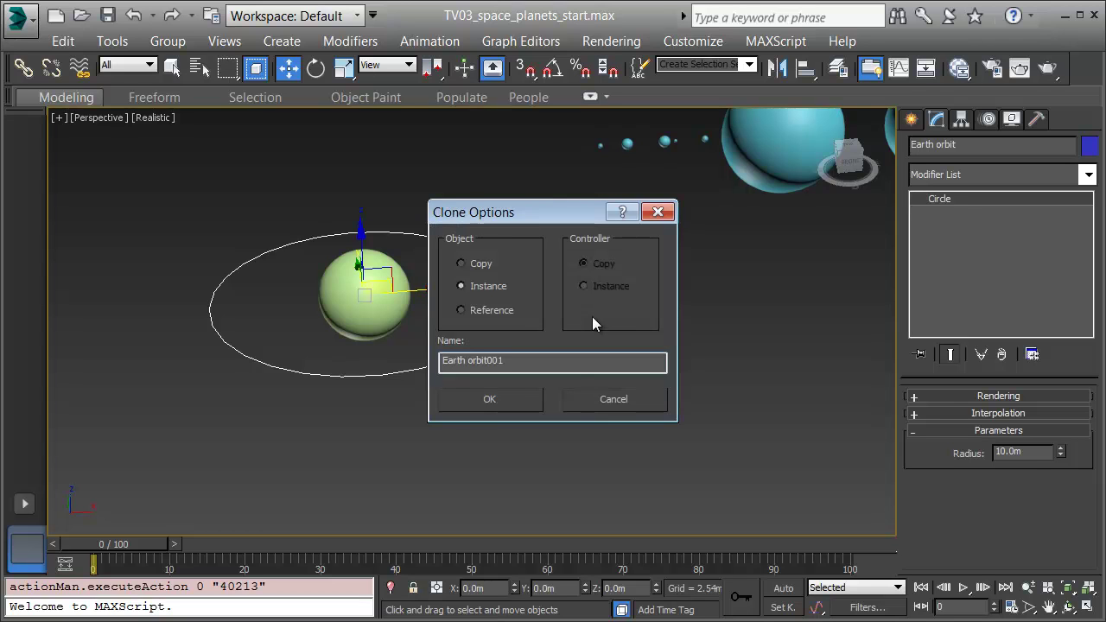
{"action": "left_click", "coordinate": [476, 263]}
{"action": "left_click_drag", "start_coordinate": [550, 367], "coordinate": [442, 362]}
{"action": "type", "text": "Mars orbit"}
{"action": "key", "text": "Return"}
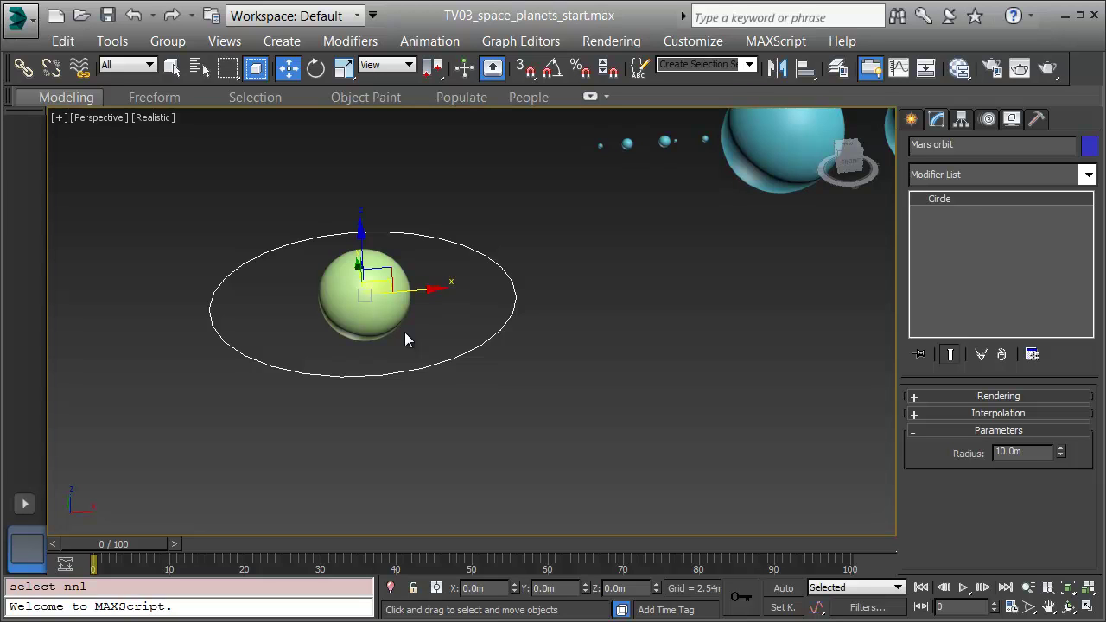
{"action": "double_click", "coordinate": [1034, 453]}
{"action": "type", "text": "15"}
{"action": "key", "text": "Return"}
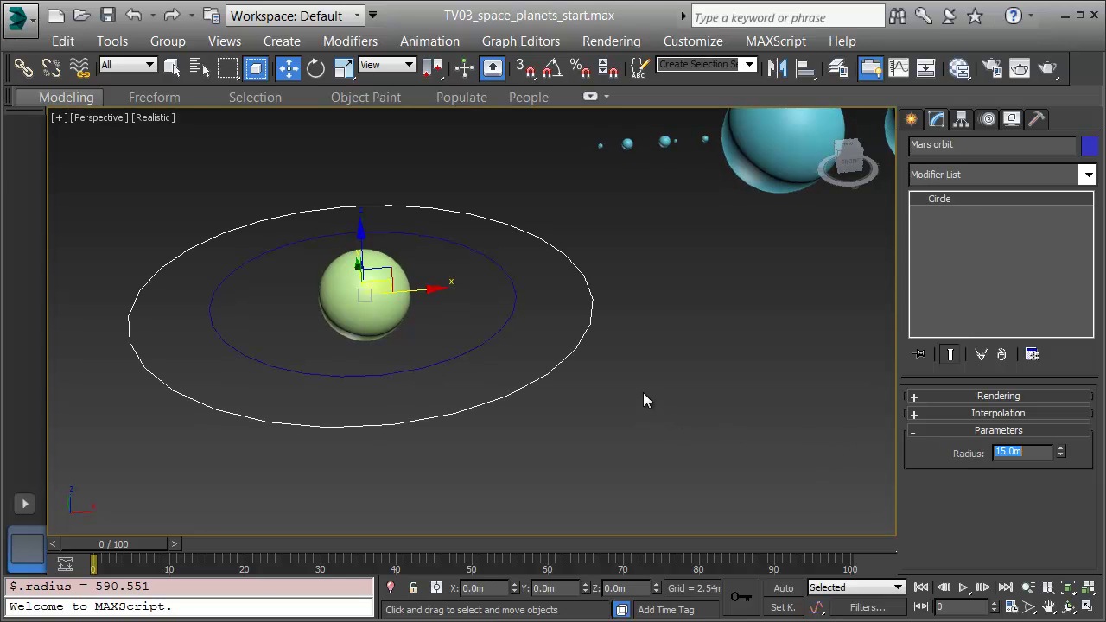
Clone the Mars orbit as a copy named Venus orbit and set its radius to 7 m
{"action": "key", "text": "ctrl+v"}
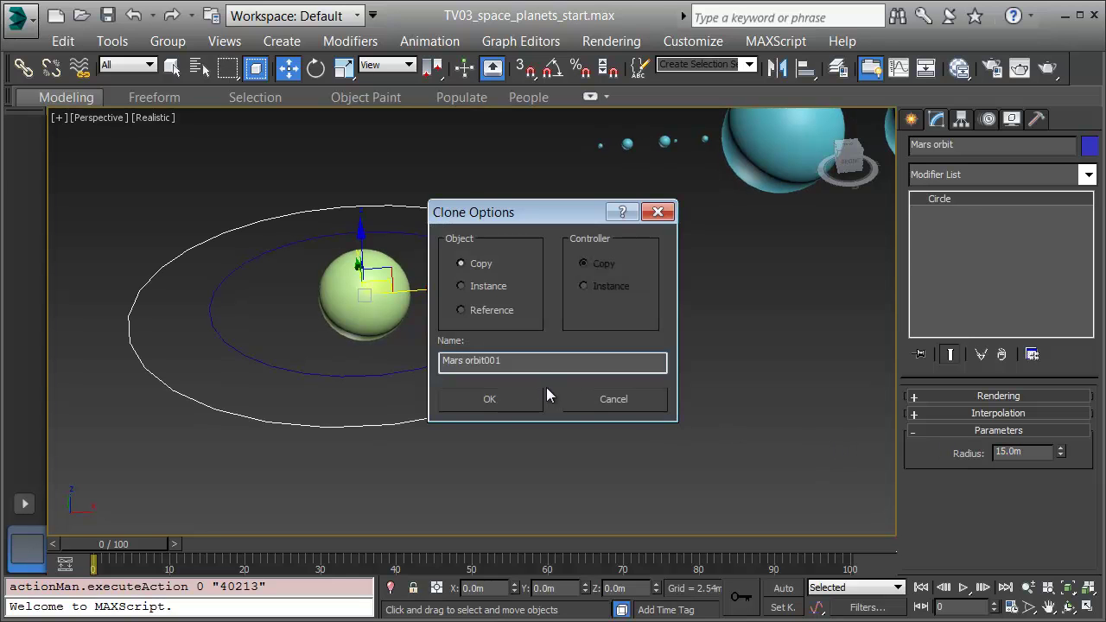
{"action": "type", "text": "Venus orbit"}
{"action": "key", "text": "Return"}
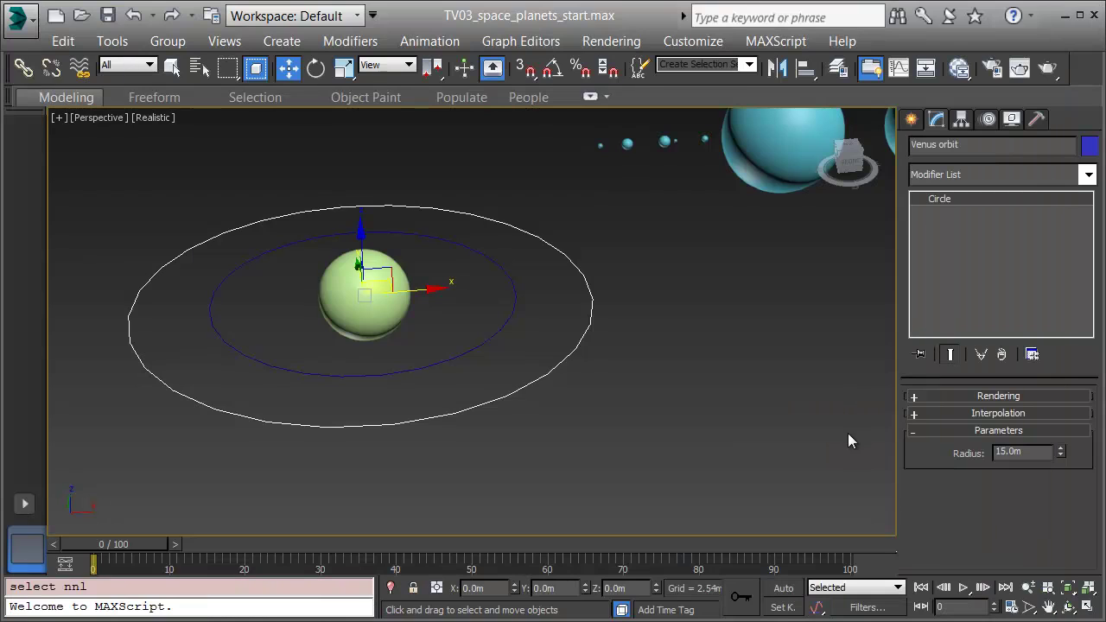
{"action": "double_click", "coordinate": [1038, 455]}
{"action": "type", "text": "7"}
{"action": "key", "text": "Return"}
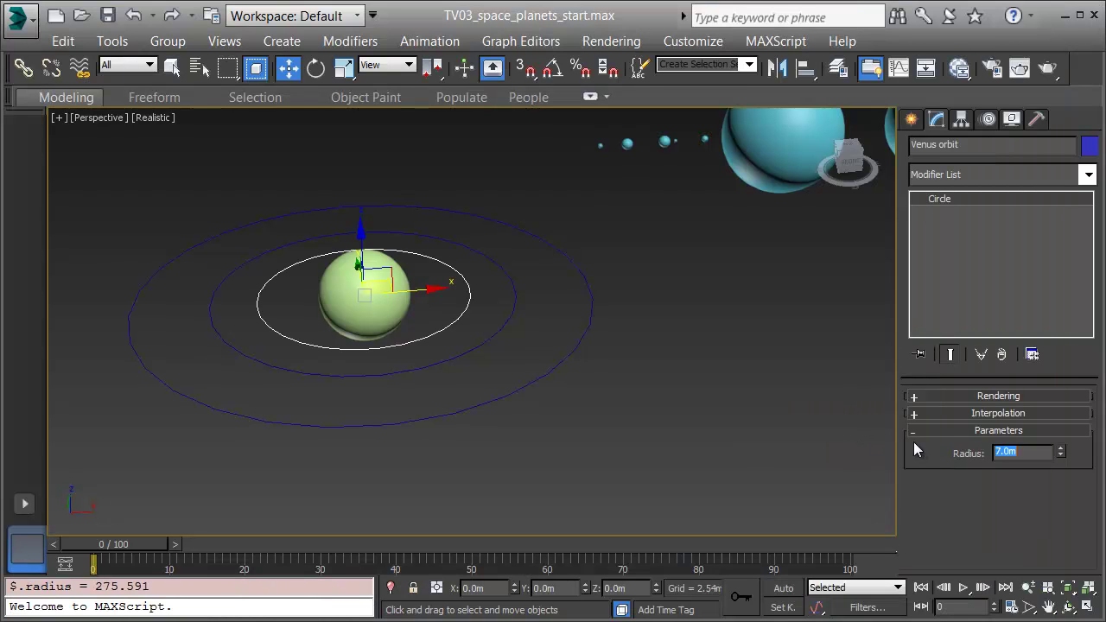
Clone the Venus orbit as a copy named Mercury orbit and open its radius for editing
{"action": "key", "text": "ctrl+v"}
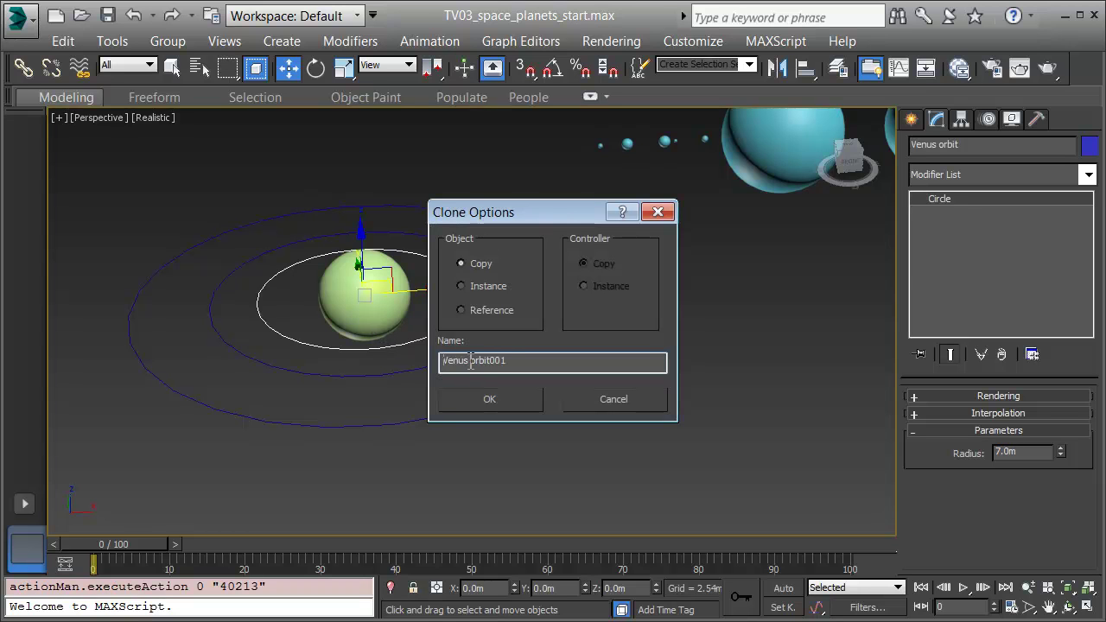
{"action": "key", "text": "ctrl+a"}
{"action": "type", "text": "Mercury orbit"}
{"action": "key", "text": "Return"}
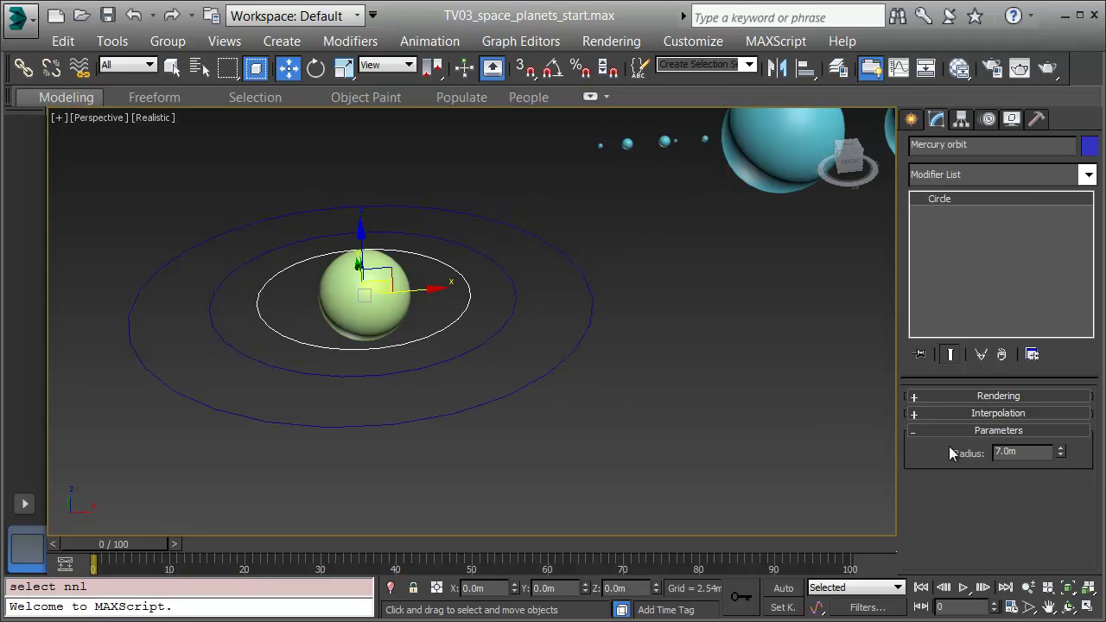
{"action": "double_click", "coordinate": [1007, 452]}
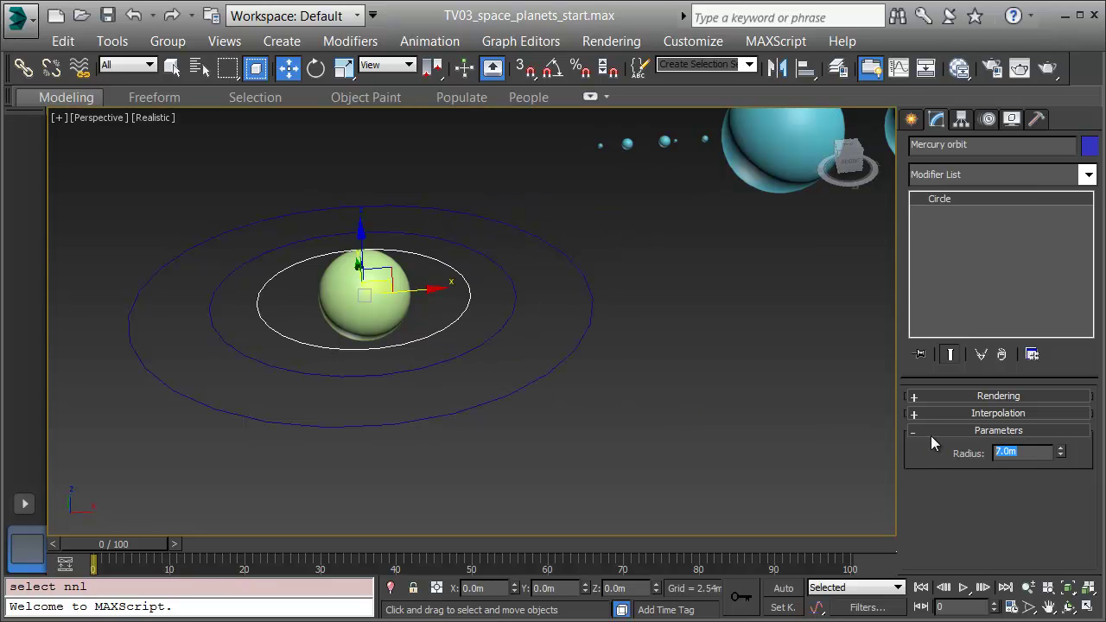
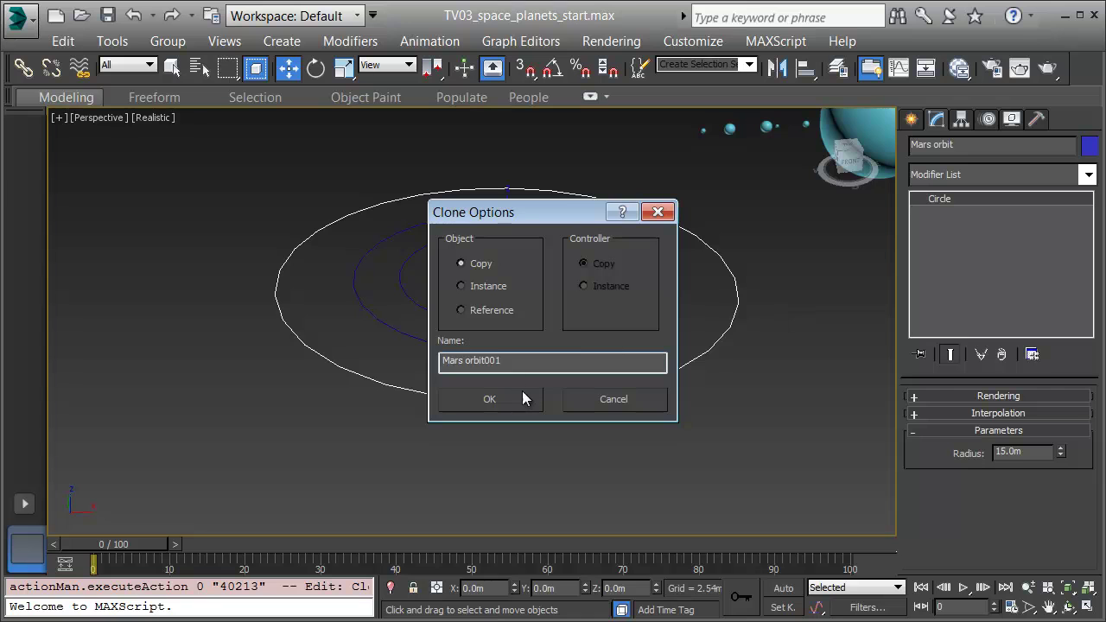
Name the clone of the Mars orbit Jupiter orbit, create it as a copy, and set its radius to 52 m
{"action": "left_click_drag", "start_coordinate": [518, 363], "coordinate": [409, 324]}
{"action": "type", "text": "Jupiter orbit"}
{"action": "key", "text": "Return"}
{"action": "type", "text": "52"}
{"action": "key", "text": "Return"}
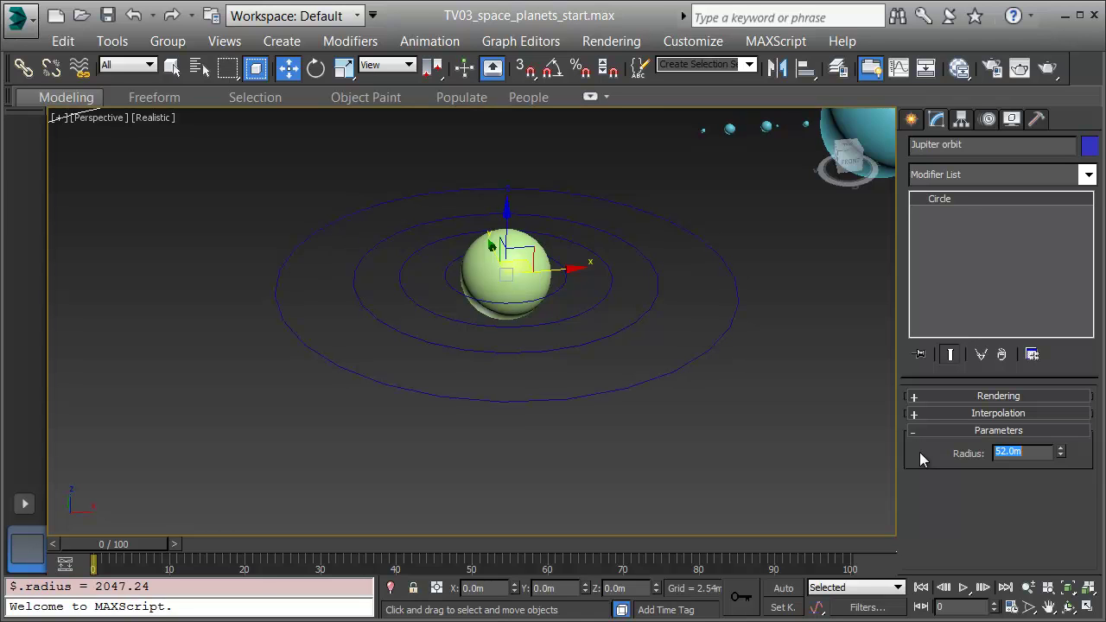
{"action": "left_click", "coordinate": [584, 411]}
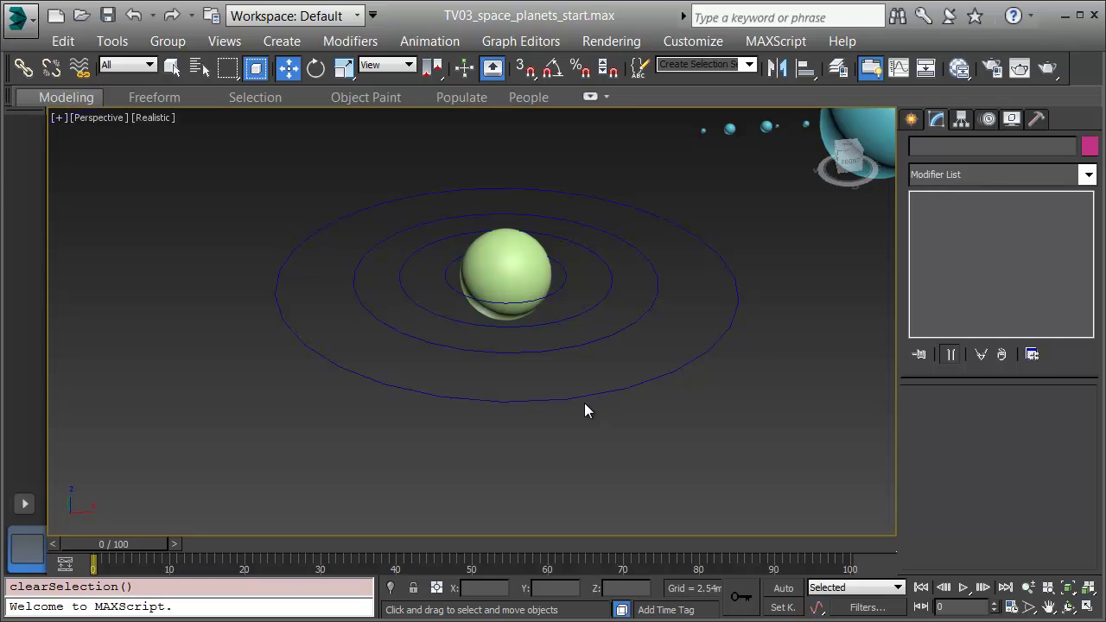
Clone the Jupiter orbit as a copy named Saturn orbit and look up the outer planets' Sun distances in planet statistics.pdf
{"action": "key", "text": "z"}
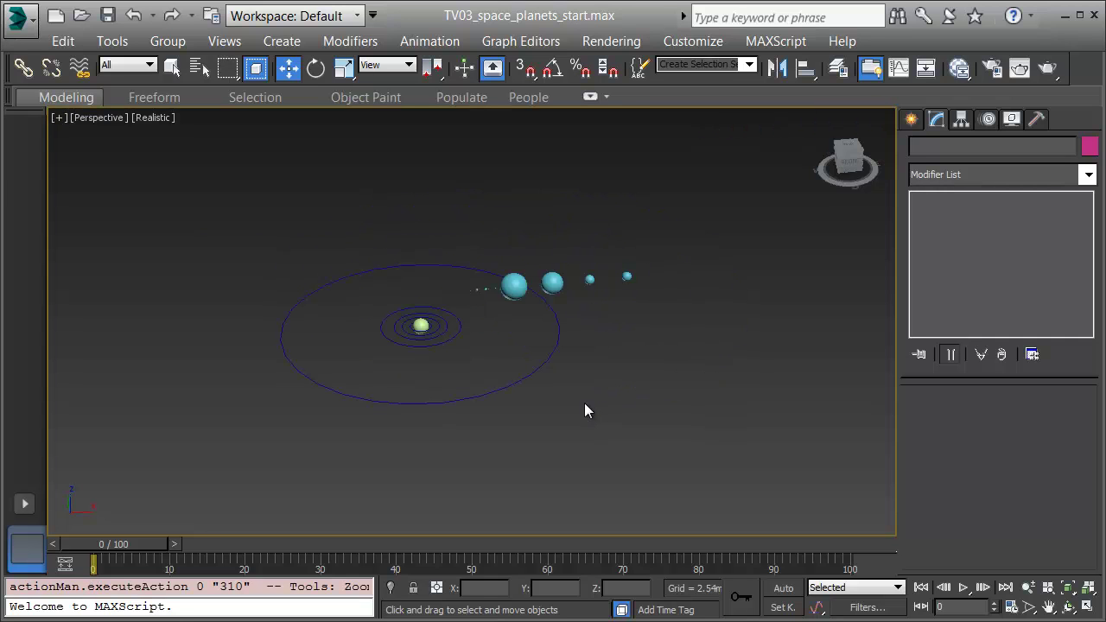
{"action": "middle_click_drag", "start_coordinate": [585, 411], "coordinate": [608, 415]}
{"action": "scroll", "coordinate": [566, 420], "scroll_direction": "up", "scroll_amount": 3}
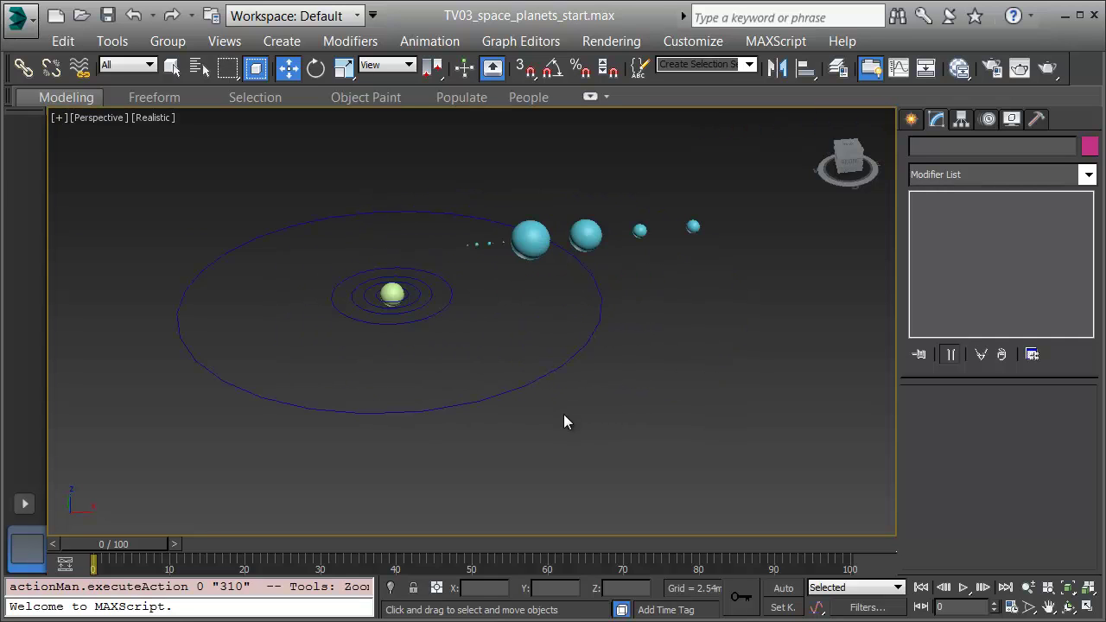
{"action": "left_click", "coordinate": [505, 393]}
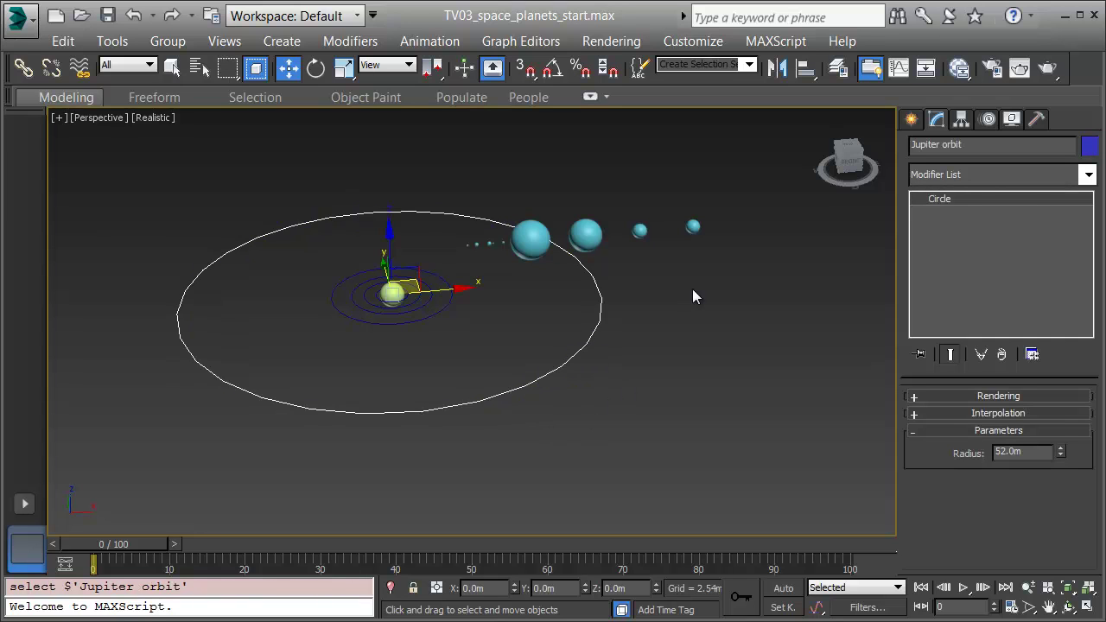
{"action": "key", "text": "ctrl+v"}
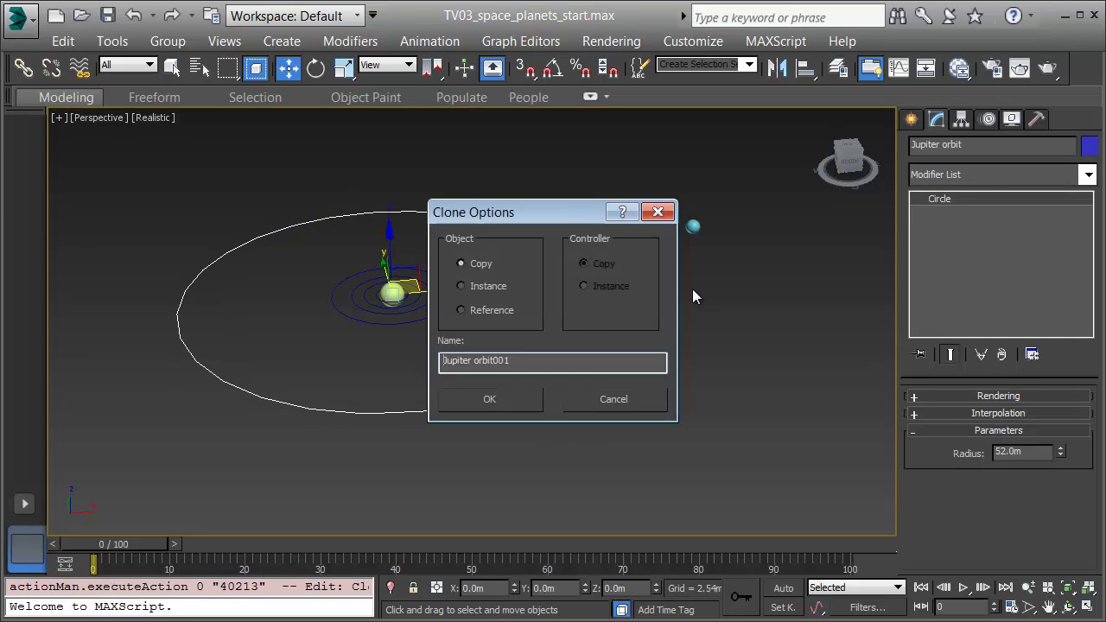
{"action": "double_click", "coordinate": [473, 362]}
{"action": "type", "text": "Sat"}
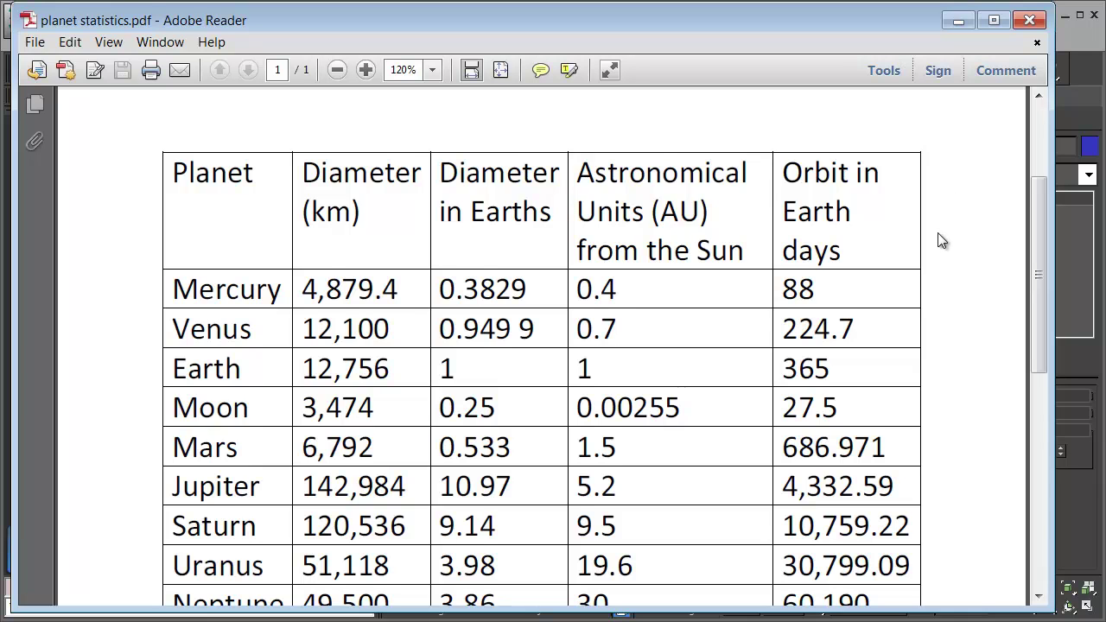
{"action": "scroll", "coordinate": [941, 242], "scroll_direction": "down", "scroll_amount": 1}
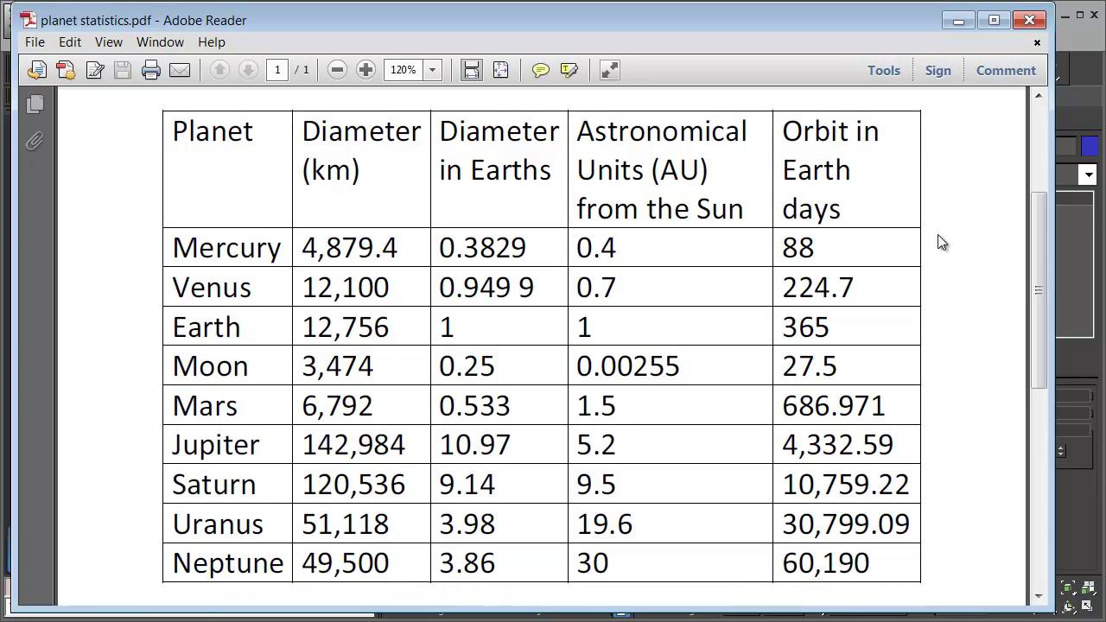
{"action": "left_click", "coordinate": [951, 26]}
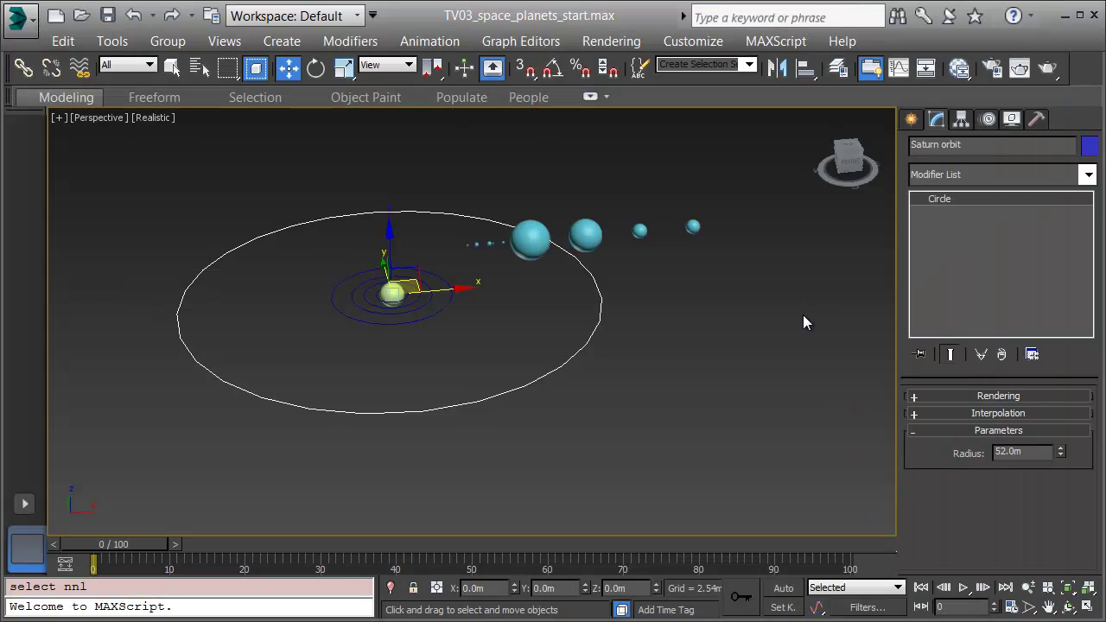
Select the four outer orbits from Jupiter to Neptune, frame them in the perspective view, and clear the selection
{"action": "key", "text": "ctrl+q"}
{"action": "key", "text": "z"}
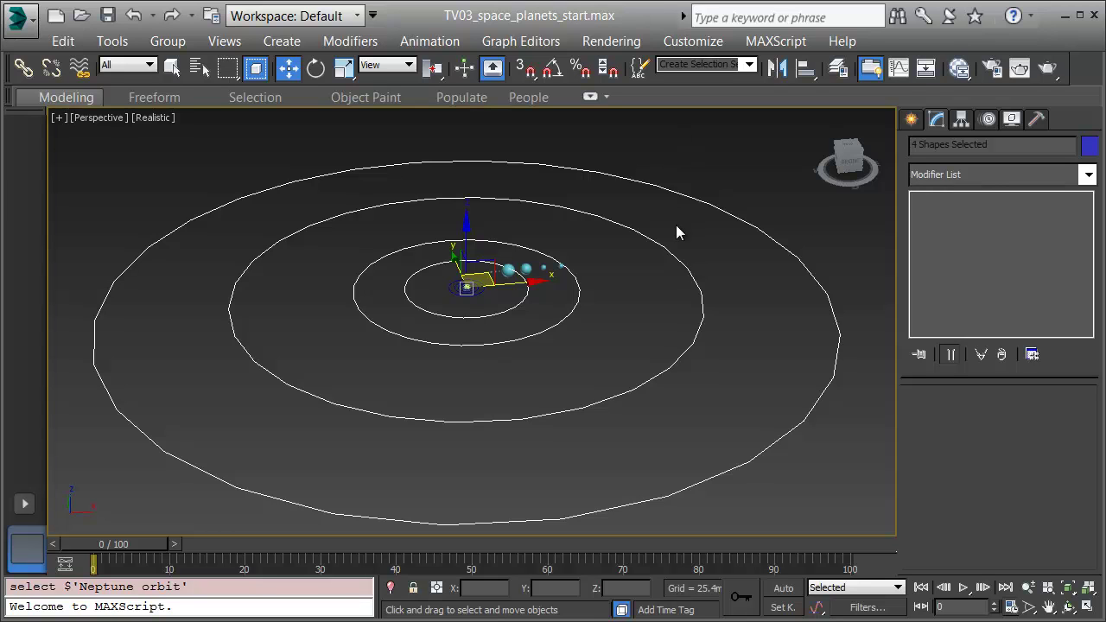
{"action": "left_click", "coordinate": [767, 347]}
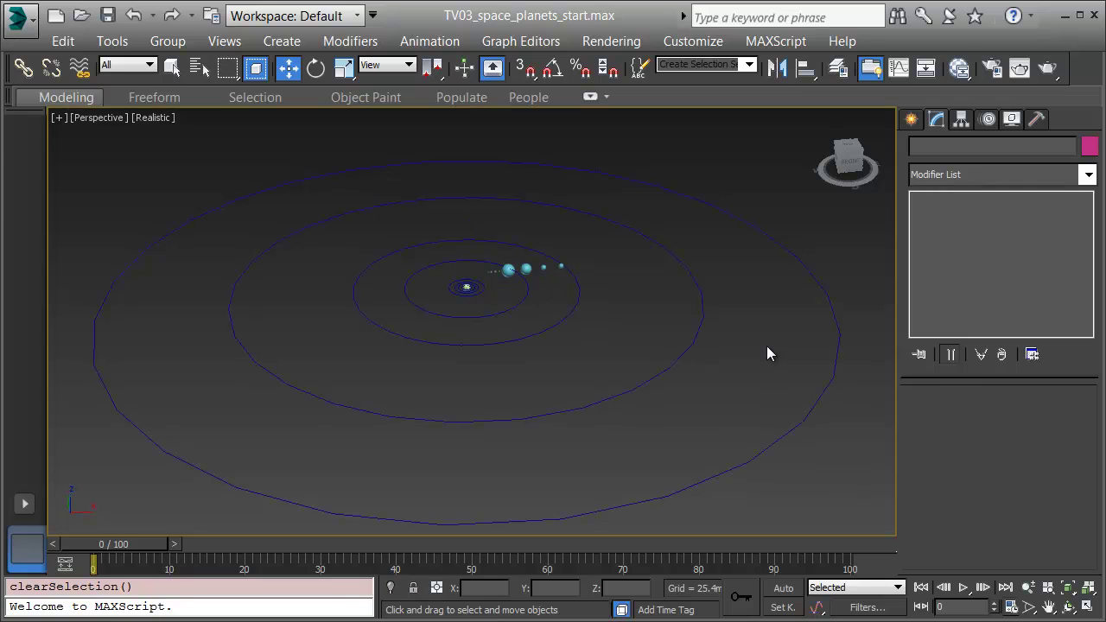